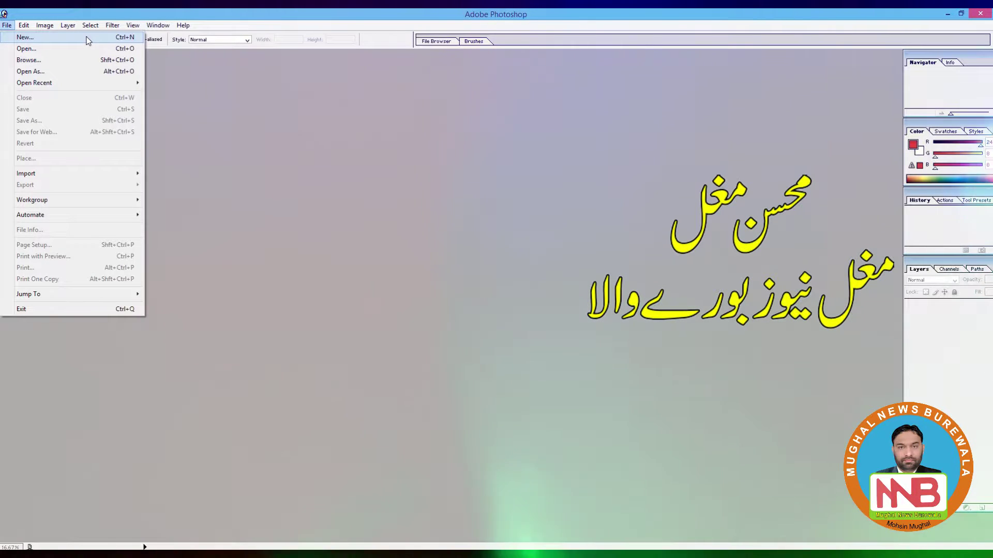
- Create a new 7 by 5 inch RGB Color document at 1000 pixels/inch with transparent contents
click(87, 41)
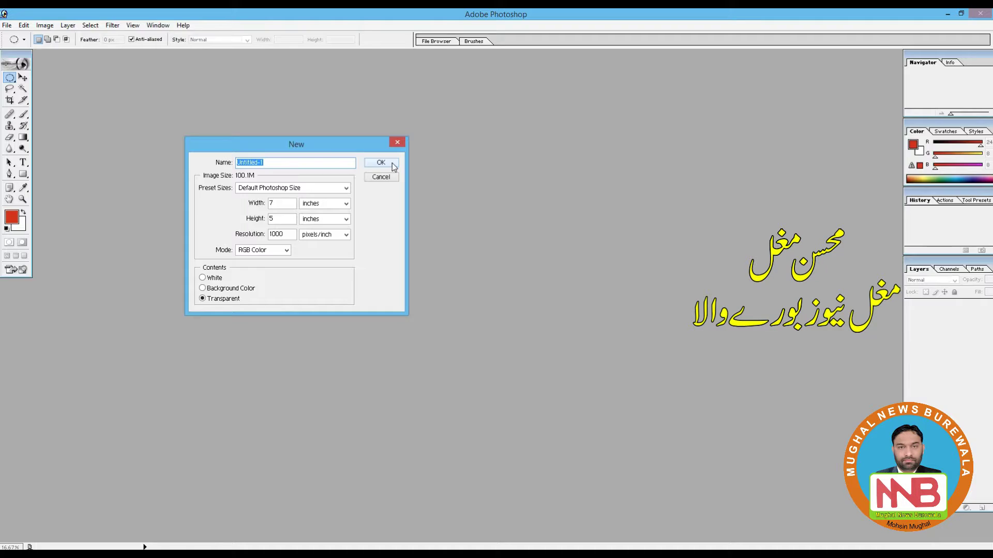
click(569, 69)
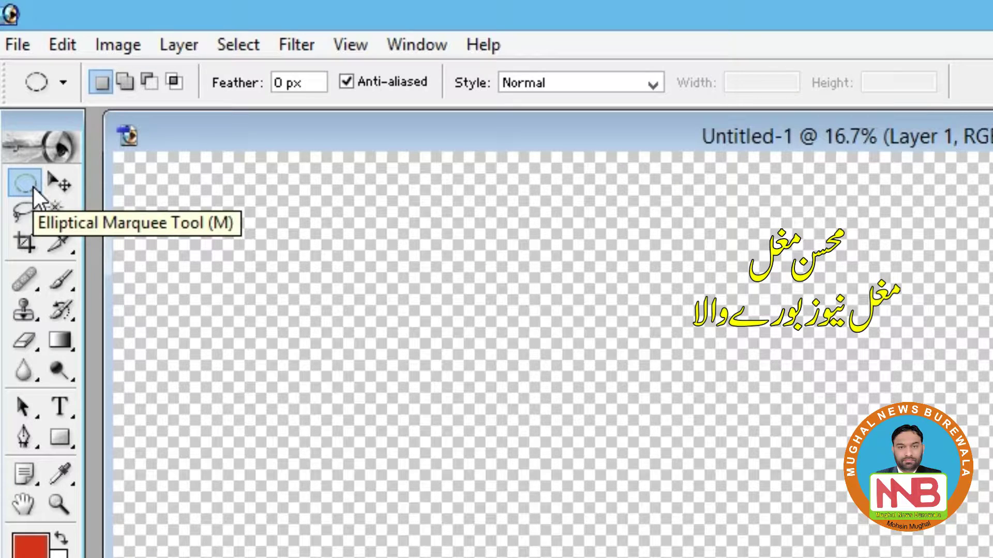
- Draw a circular selection left of centre in the upper half of the canvas with the Elliptical Marquee tool
click(33, 187)
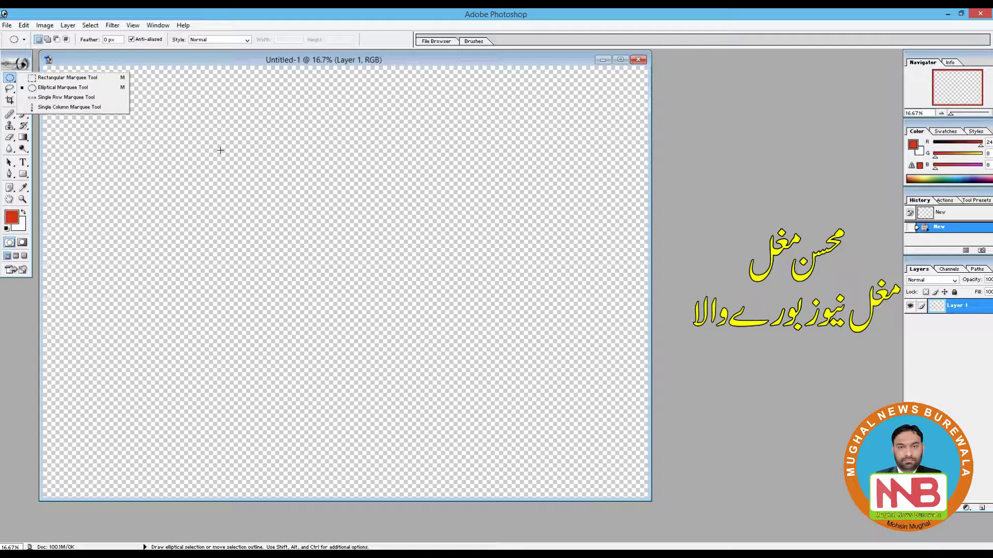
drag(218, 140, 279, 198)
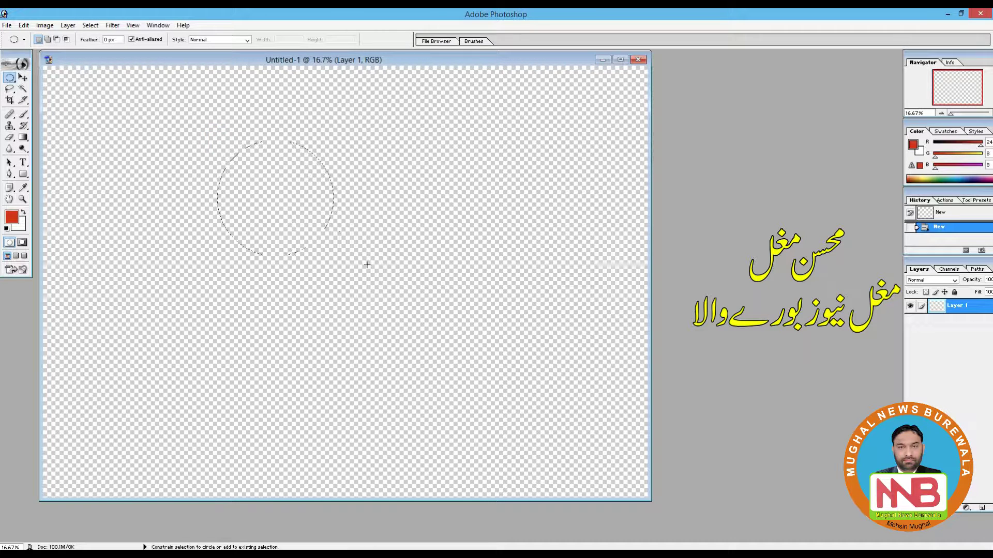
drag(395, 283, 434, 306)
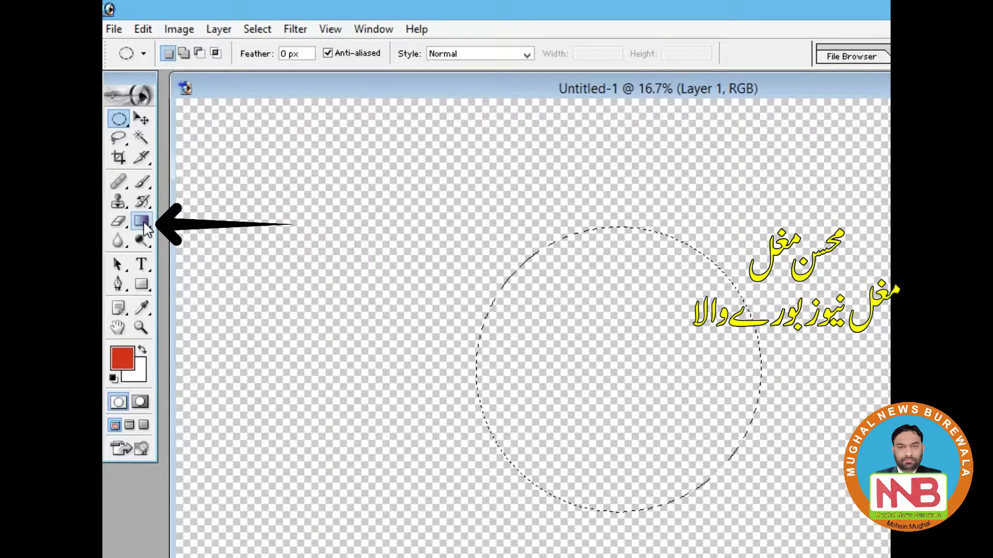
- Fill the circular selection with the blue-red-yellow preset gradient, running straight down from its top edge to its bottom edge
click(24, 137)
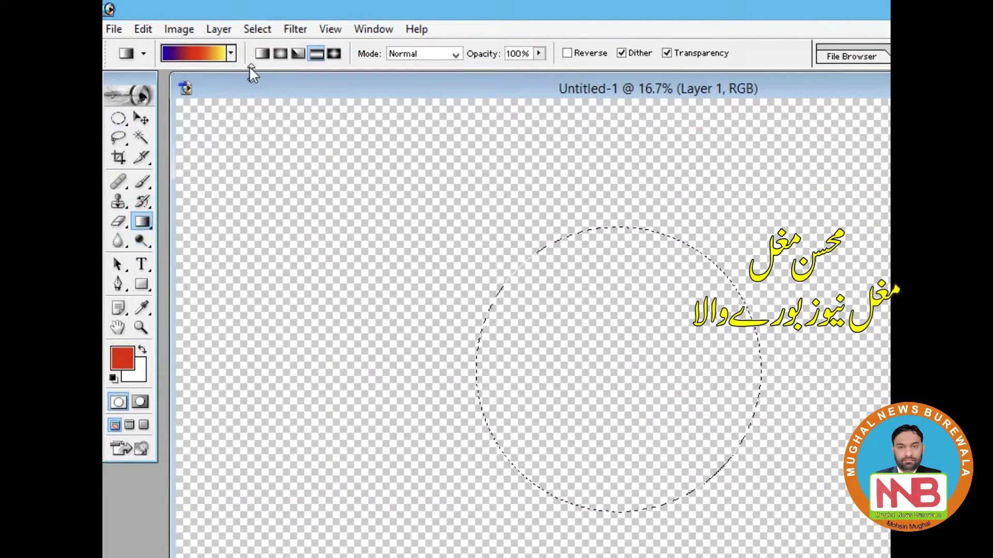
click(231, 53)
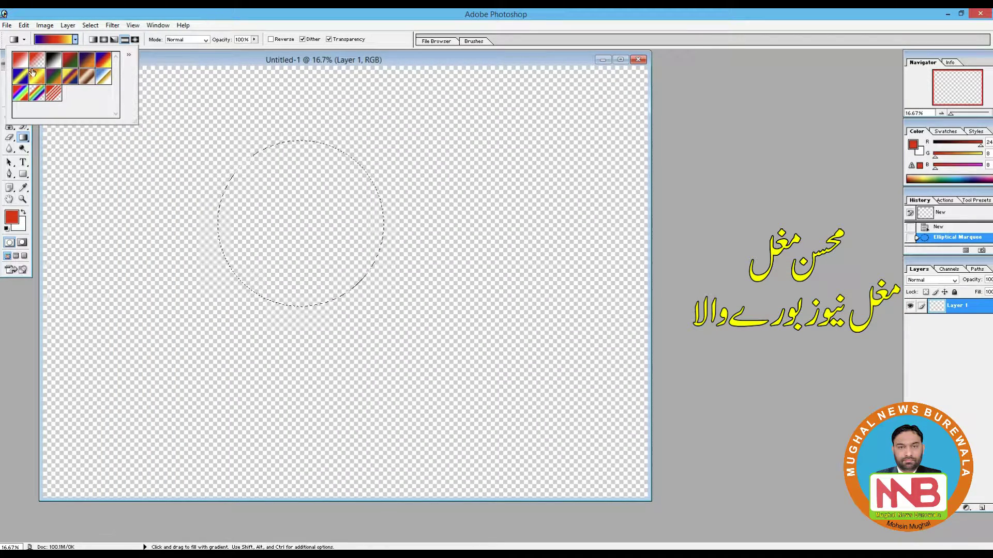
click(105, 62)
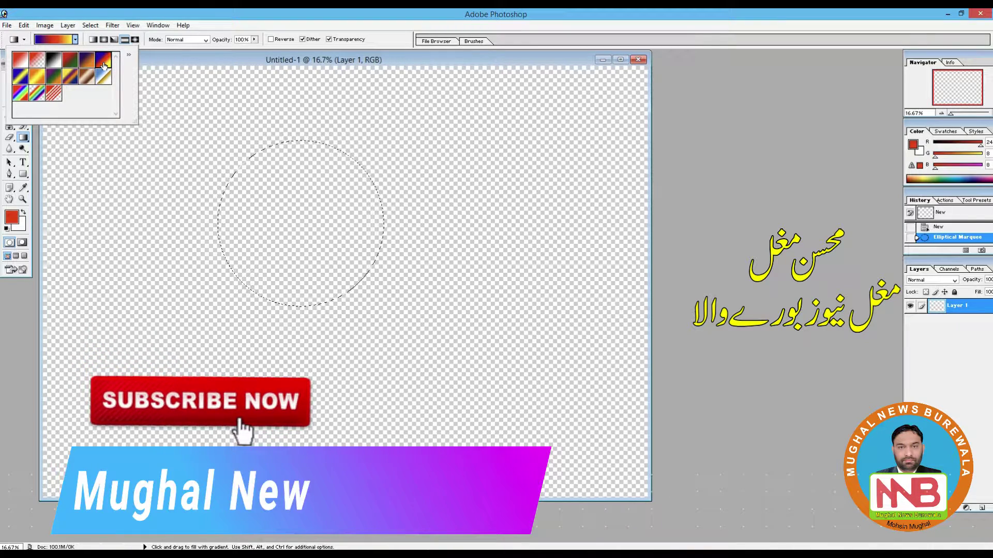
click(297, 141)
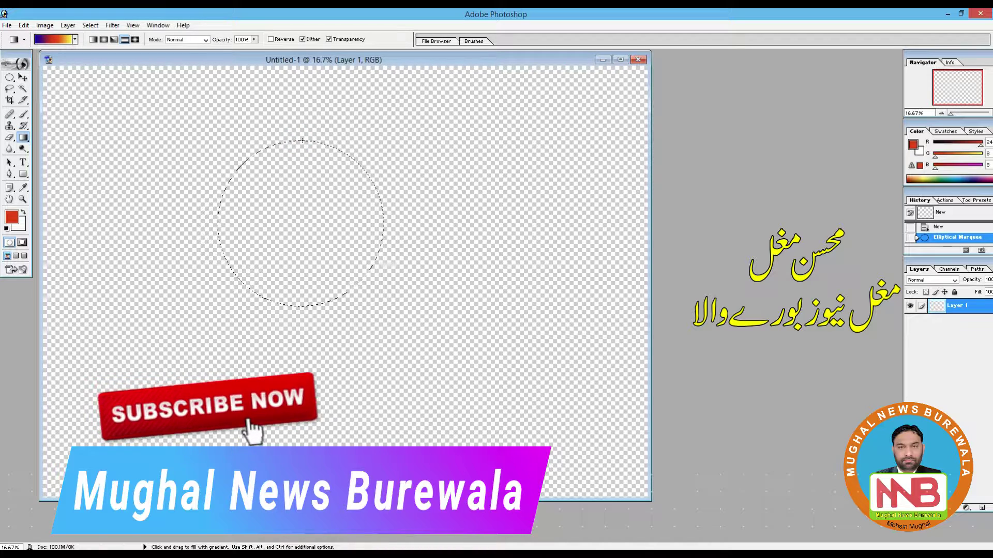
drag(302, 141, 297, 219)
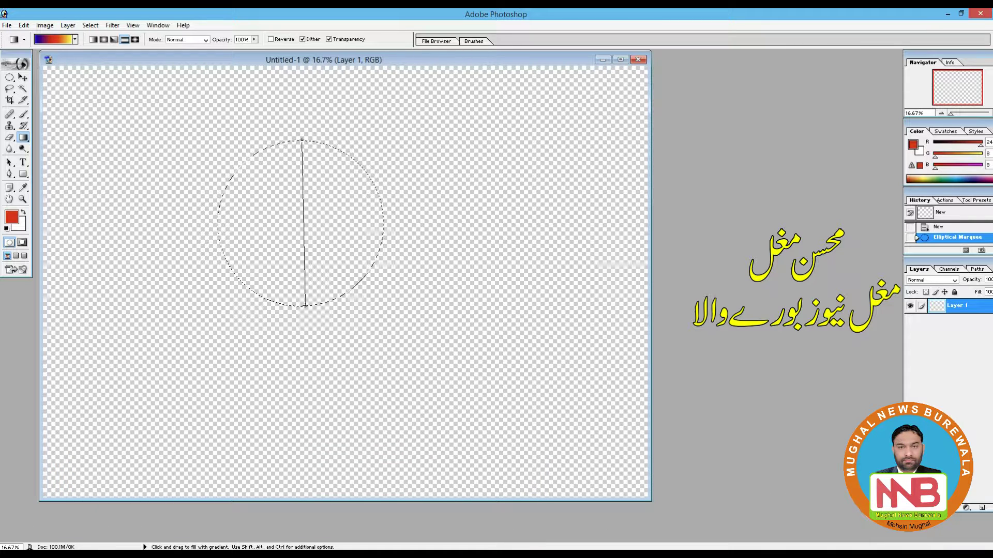
drag(304, 306, 304, 305)
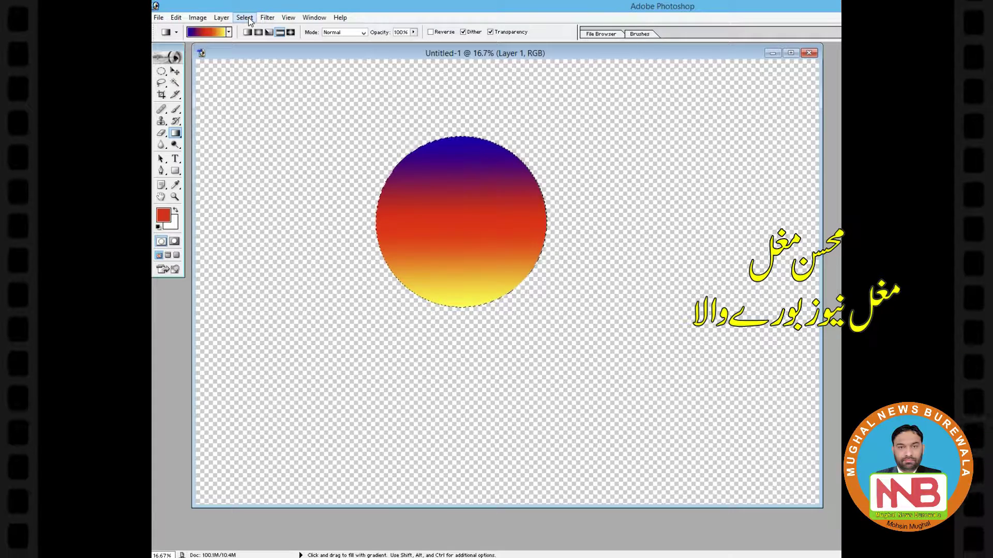
- Contract the circular selection by 30 pixels
click(249, 17)
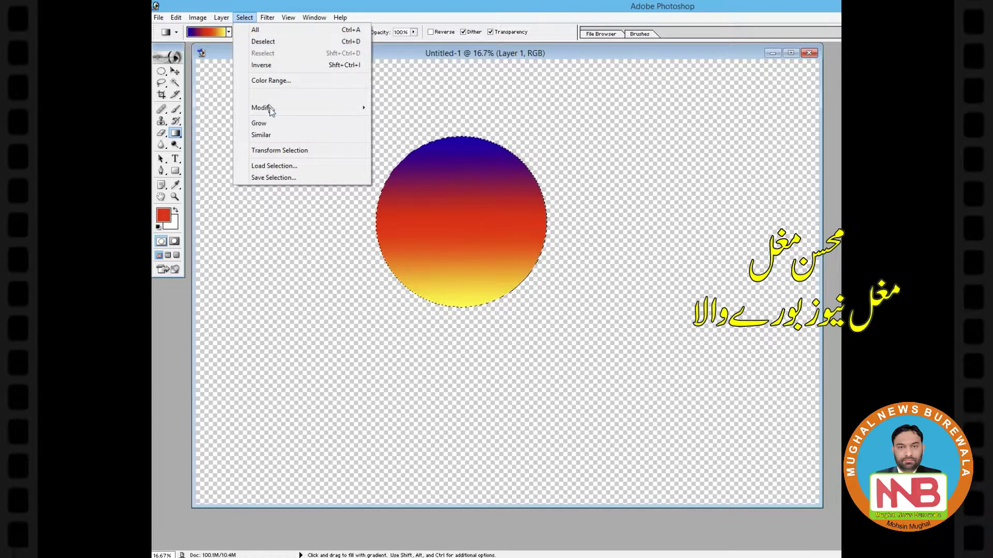
mouse_move(286, 109)
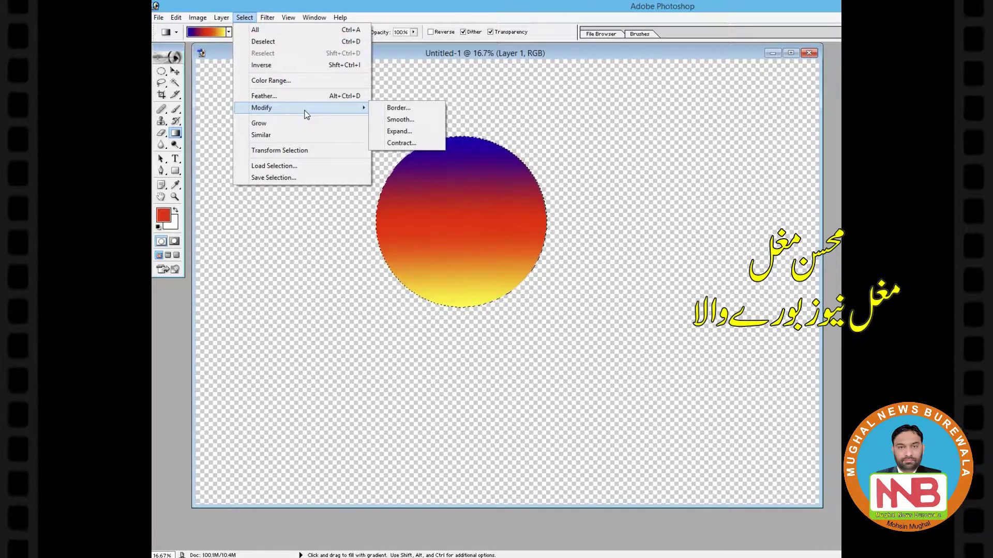
click(429, 144)
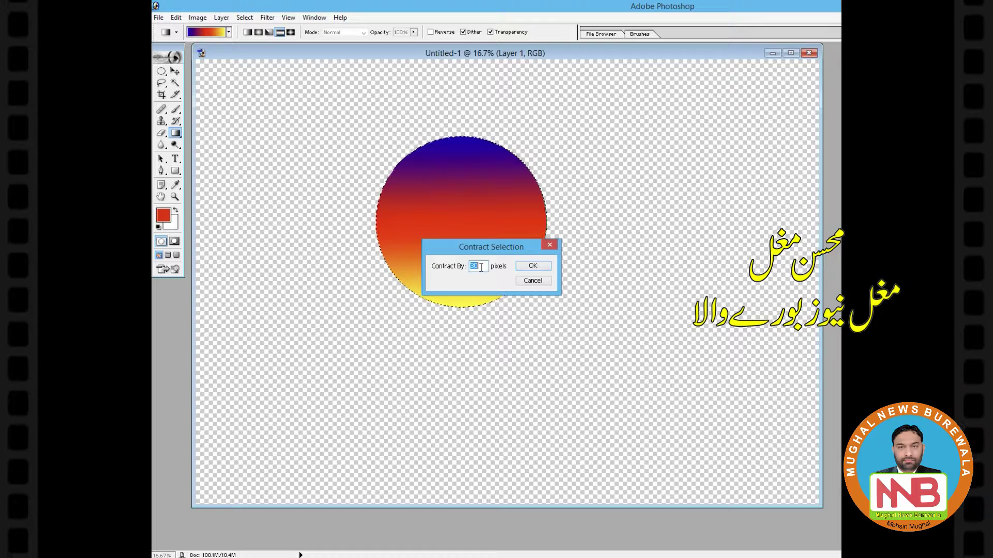
drag(509, 247, 660, 239)
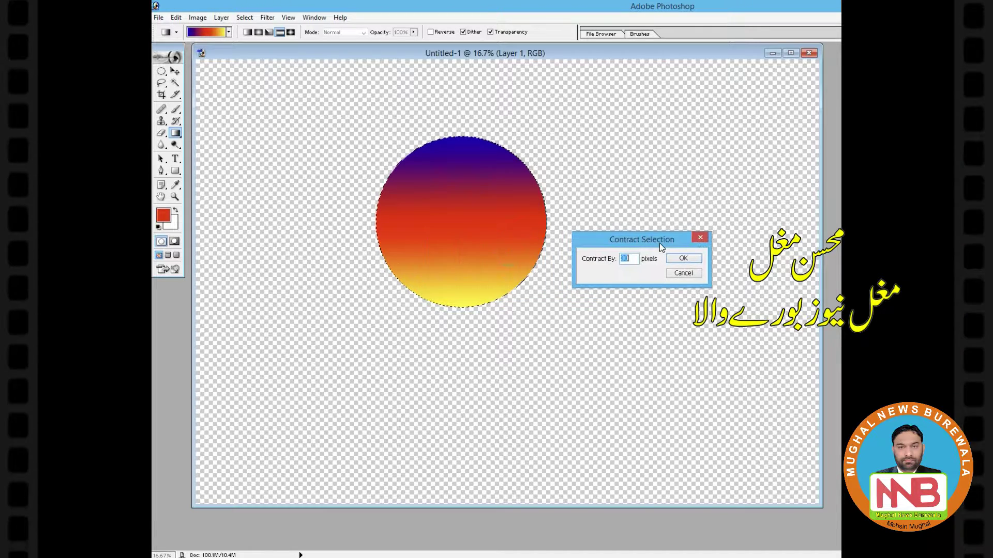
click(684, 260)
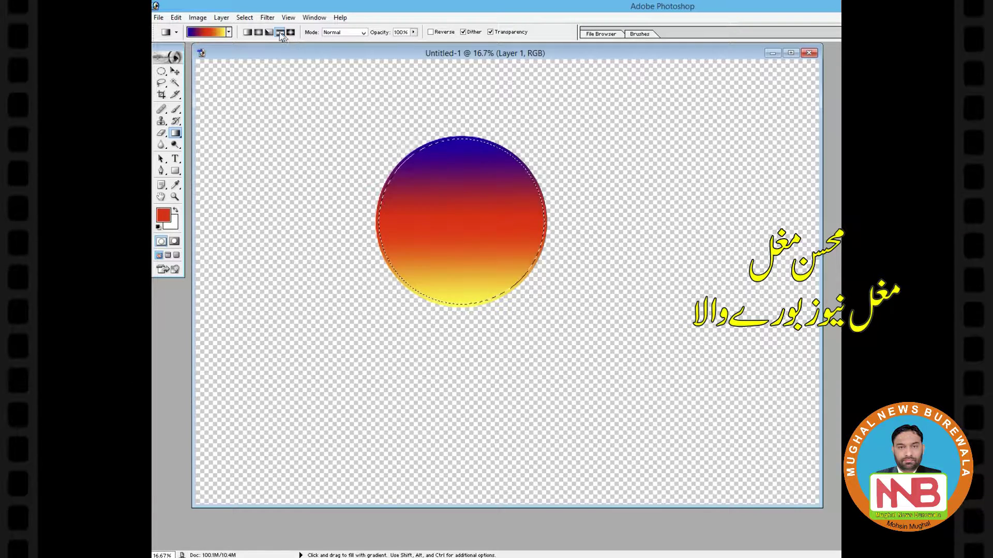
- Feather the contracted selection by 20 pixels and fill it with the gradient diagonally from the circle's upper left to its lower right
click(249, 19)
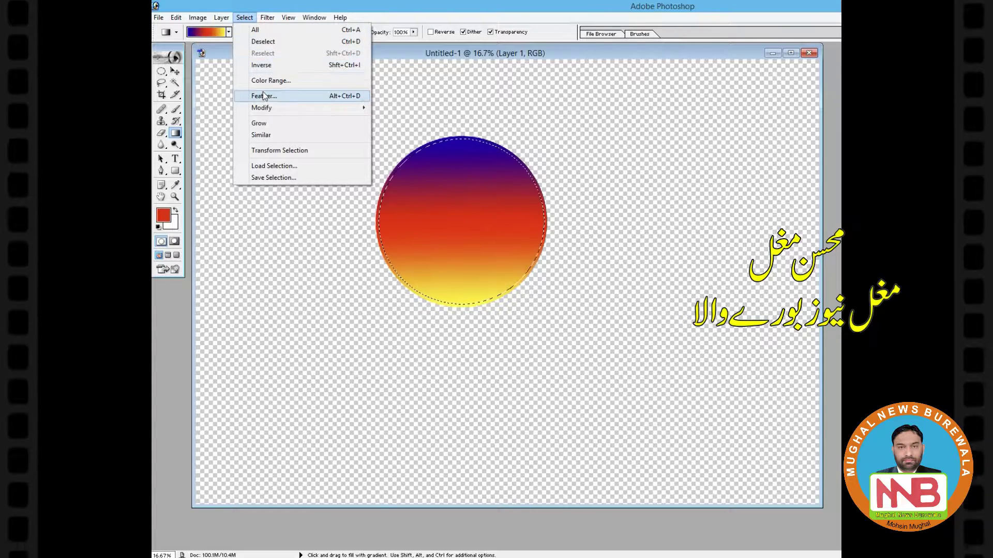
click(299, 96)
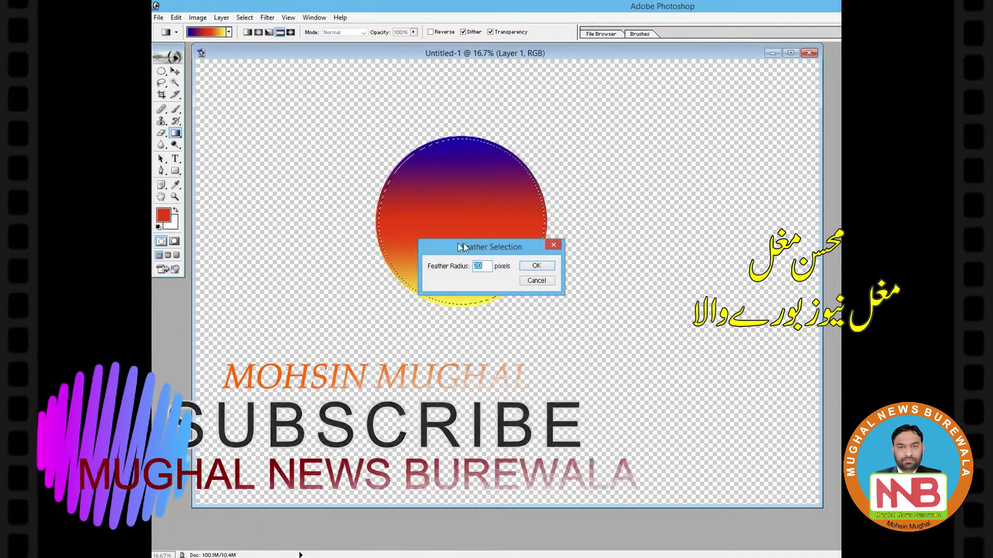
drag(467, 246, 575, 315)
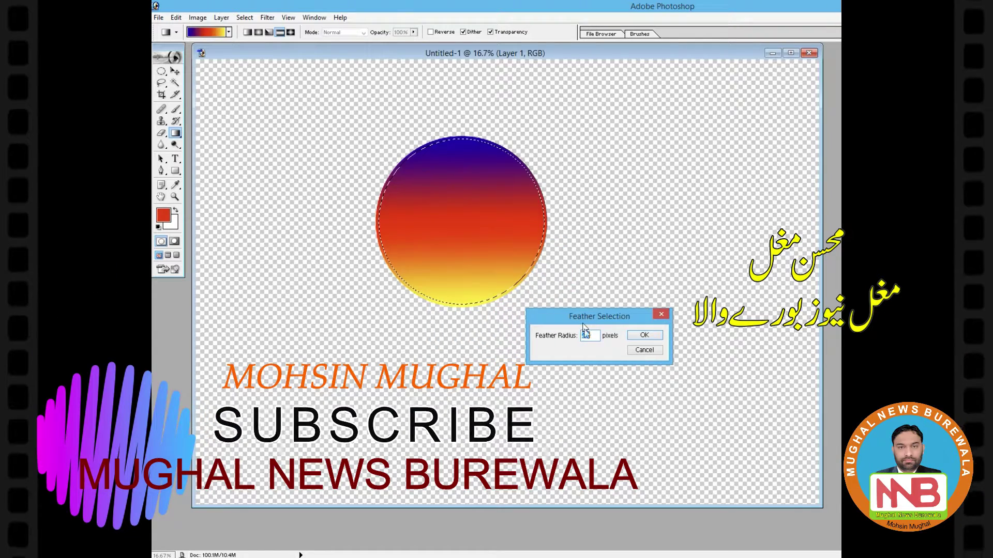
click(642, 337)
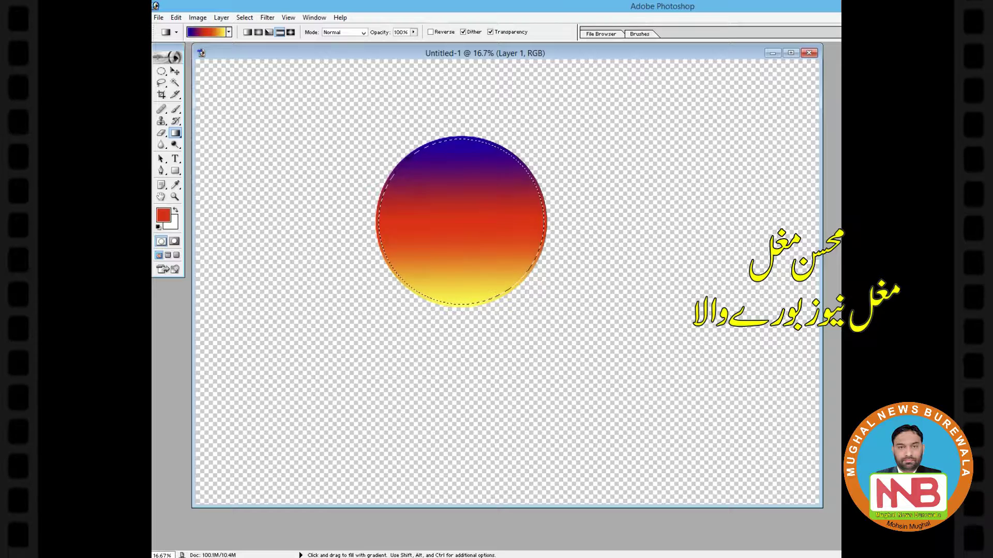
drag(439, 190, 408, 158)
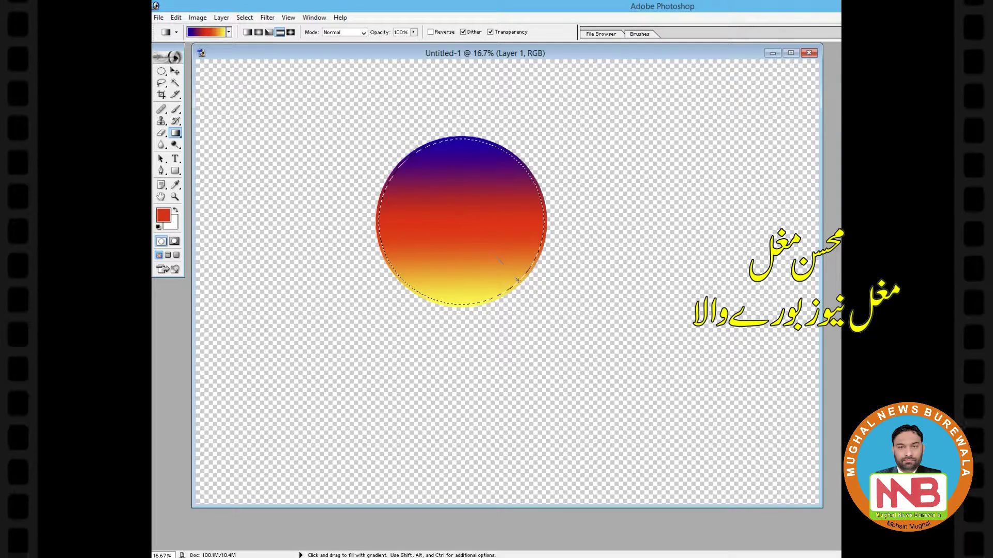
drag(517, 281, 517, 280)
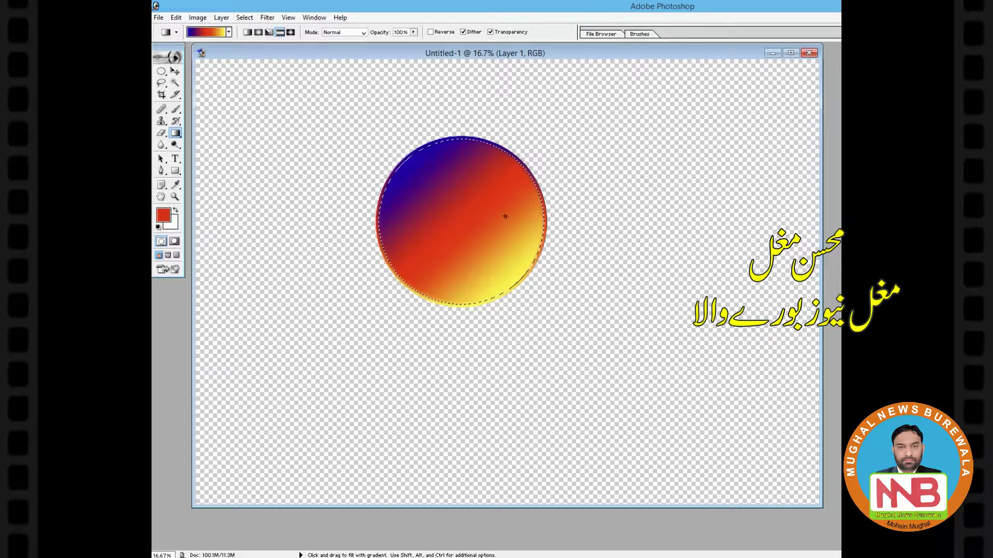
- Contract the selection inside the diagonal gradient by another 30 pixels
click(247, 18)
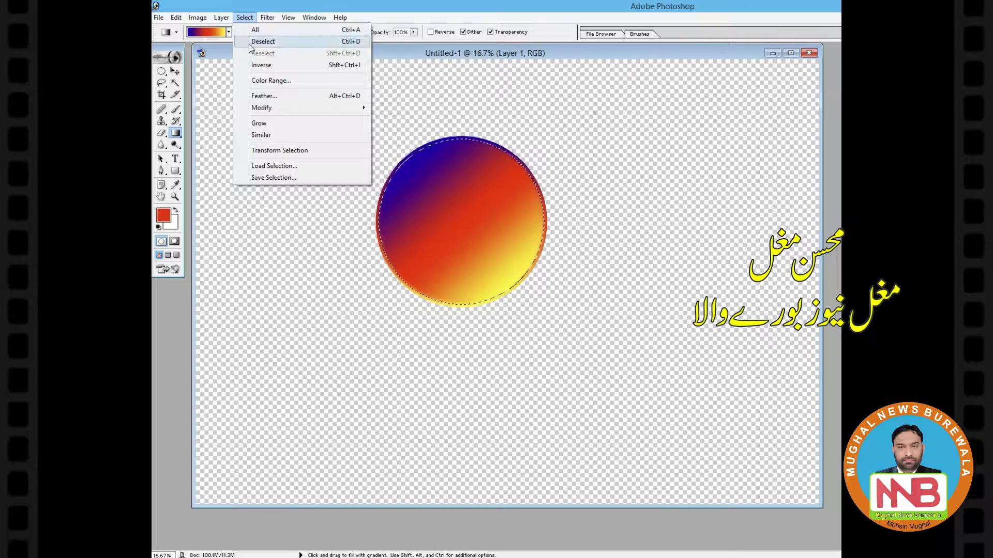
mouse_move(296, 109)
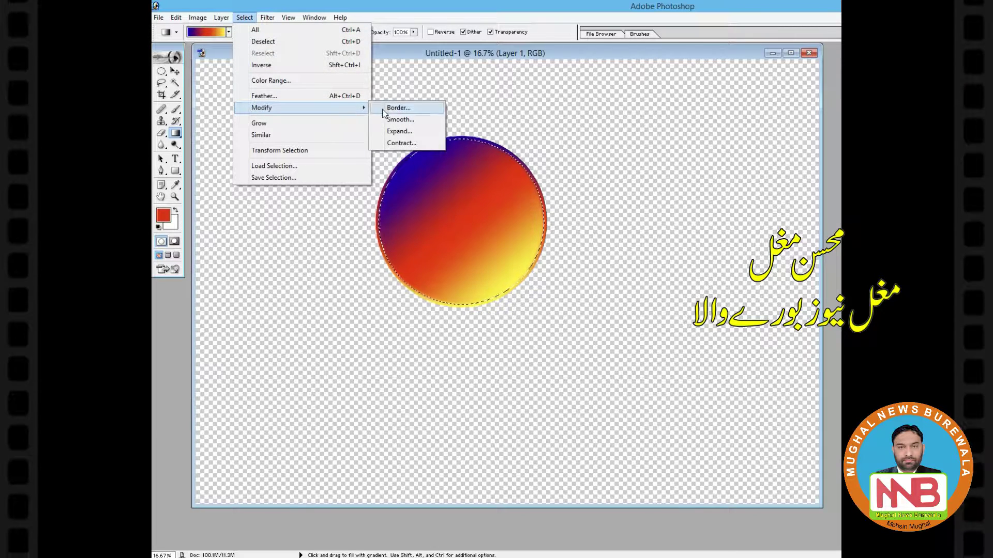
click(427, 144)
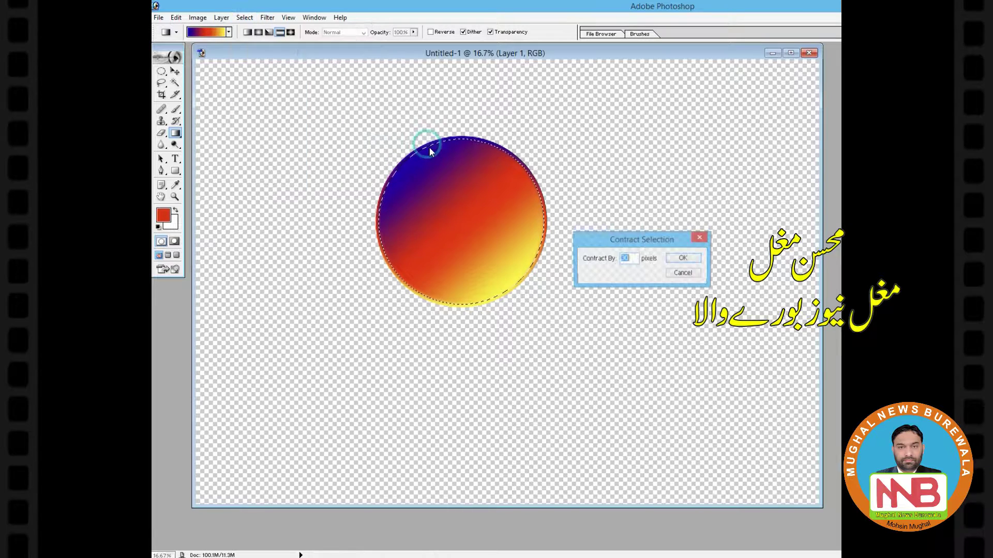
text(30)
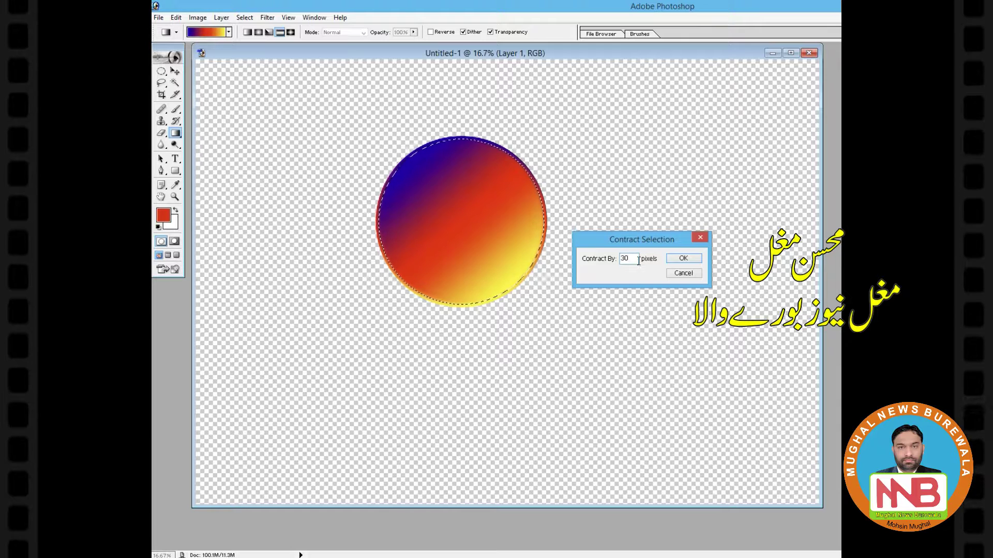
click(690, 259)
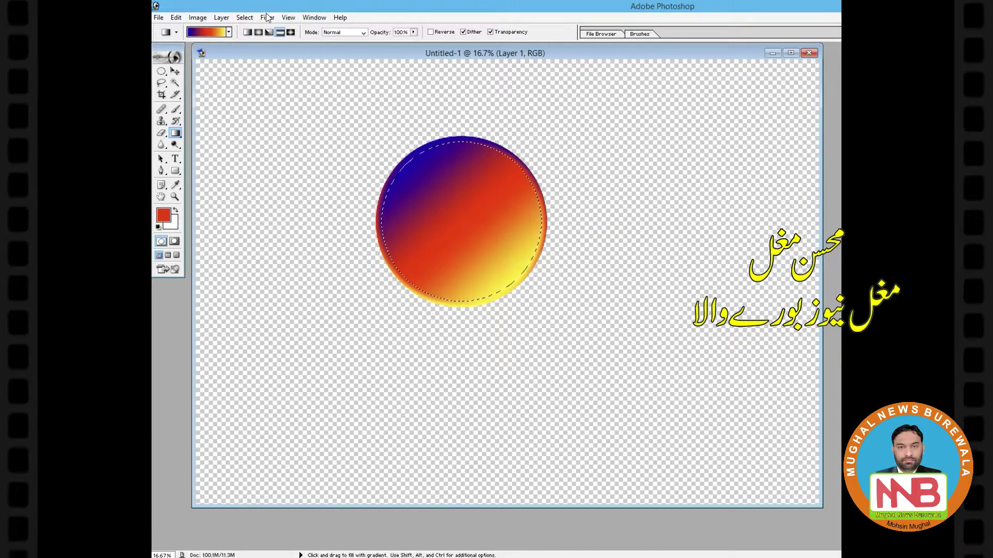
- Feather the newly contracted selection with a radius of 10 pixels
click(244, 17)
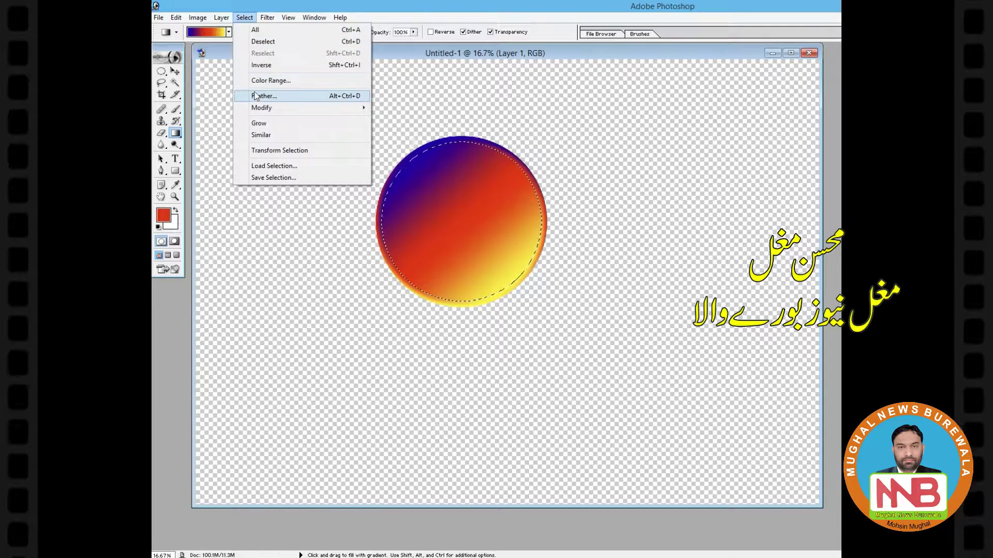
click(289, 97)
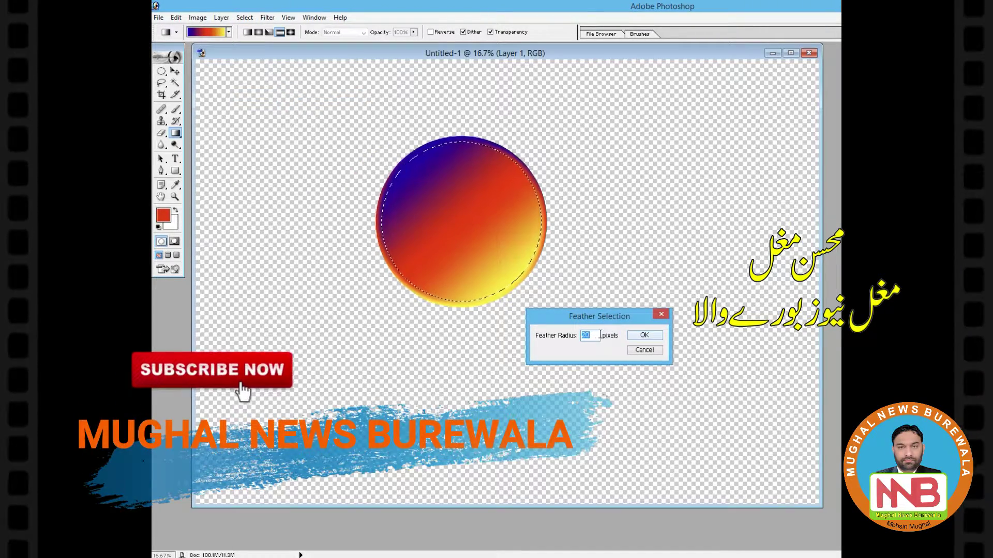
text(10)
click(644, 335)
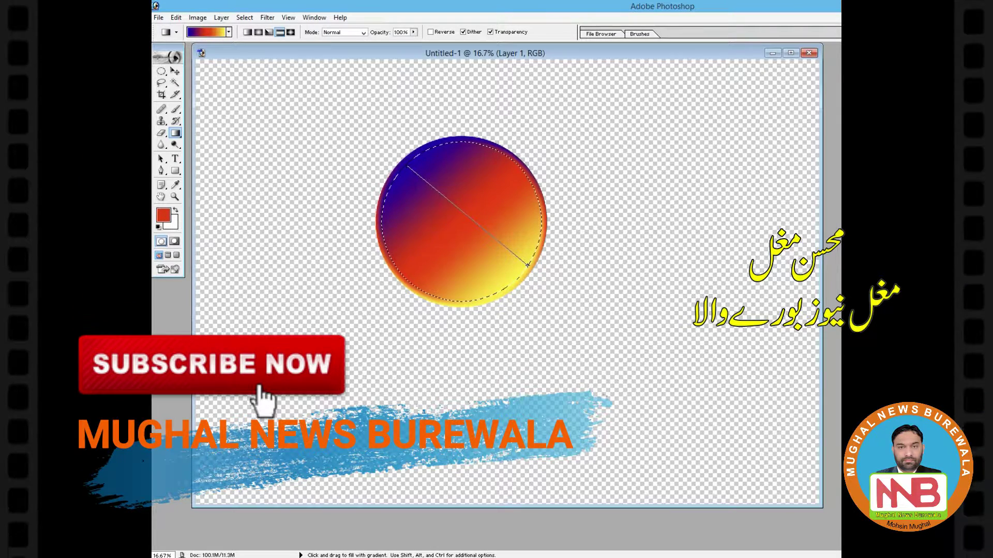
- Fill the feathered selection with the gradient from the circle's lower right to its upper left, and deselect it
drag(527, 264, 405, 162)
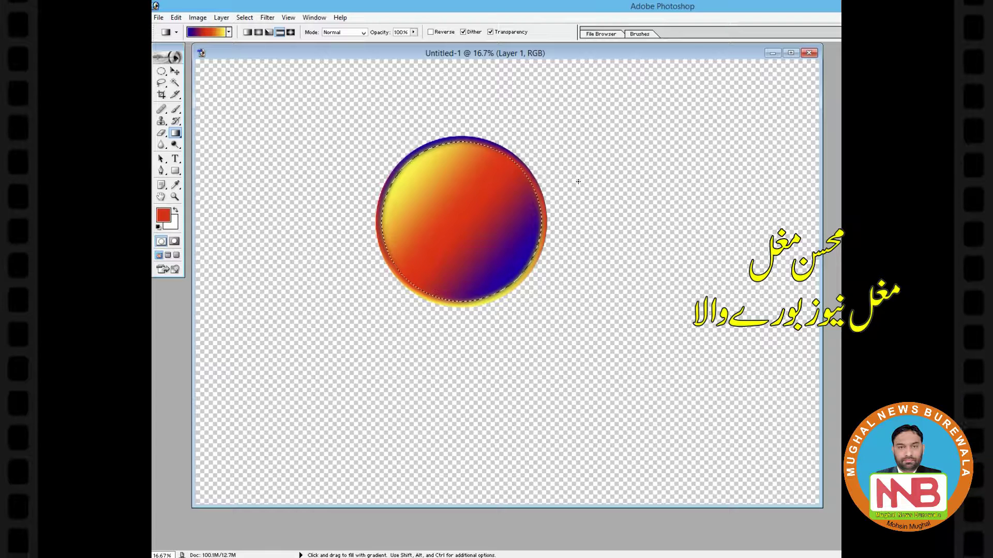
key(ctrl+d)
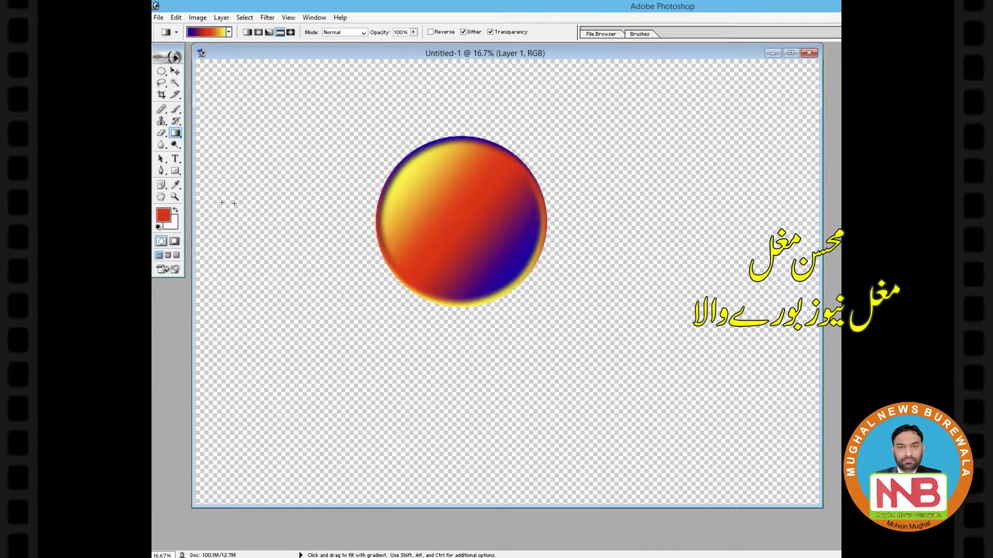
- Zoom in on the gradient-filled circle and centre it in the view to examine its rim
click(175, 197)
drag(322, 101, 564, 329)
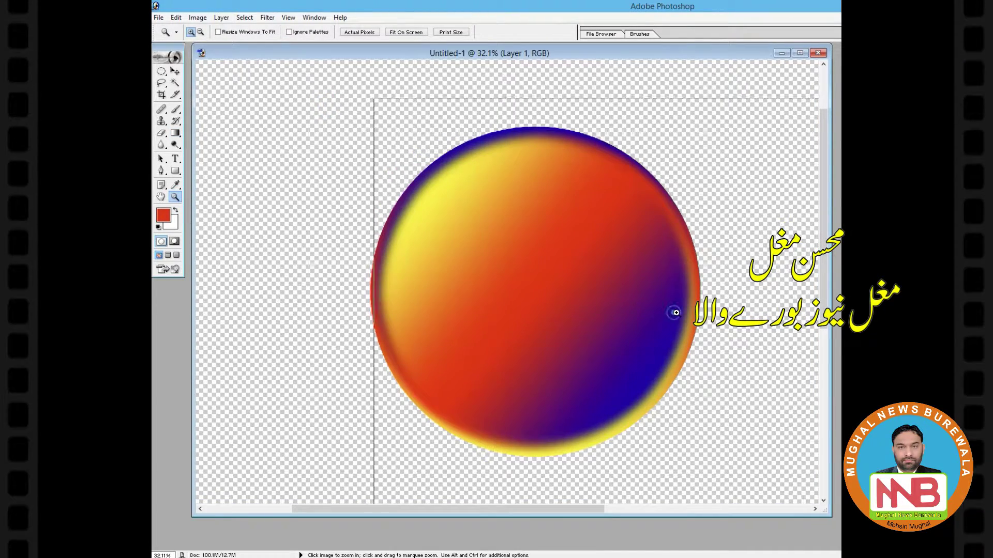
click(673, 313)
drag(495, 512, 448, 511)
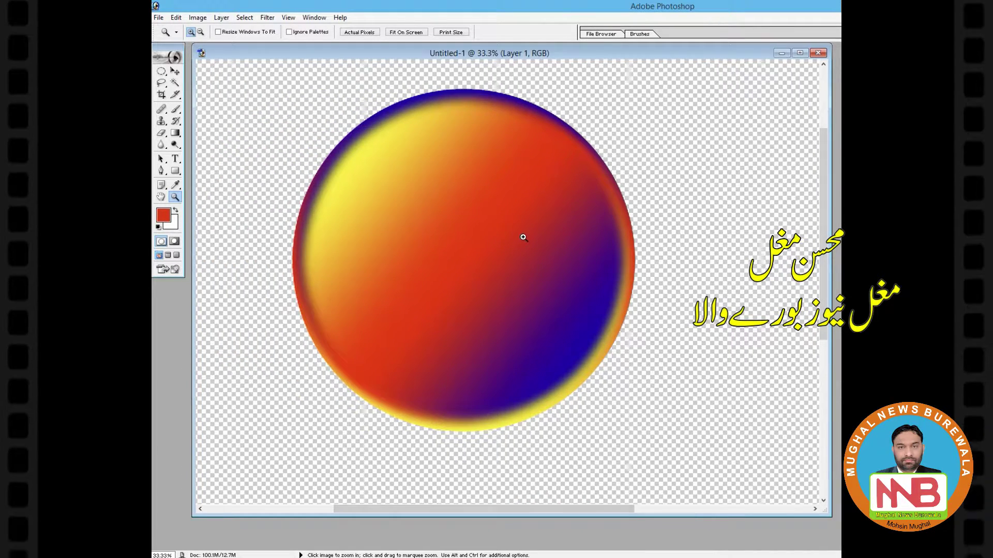